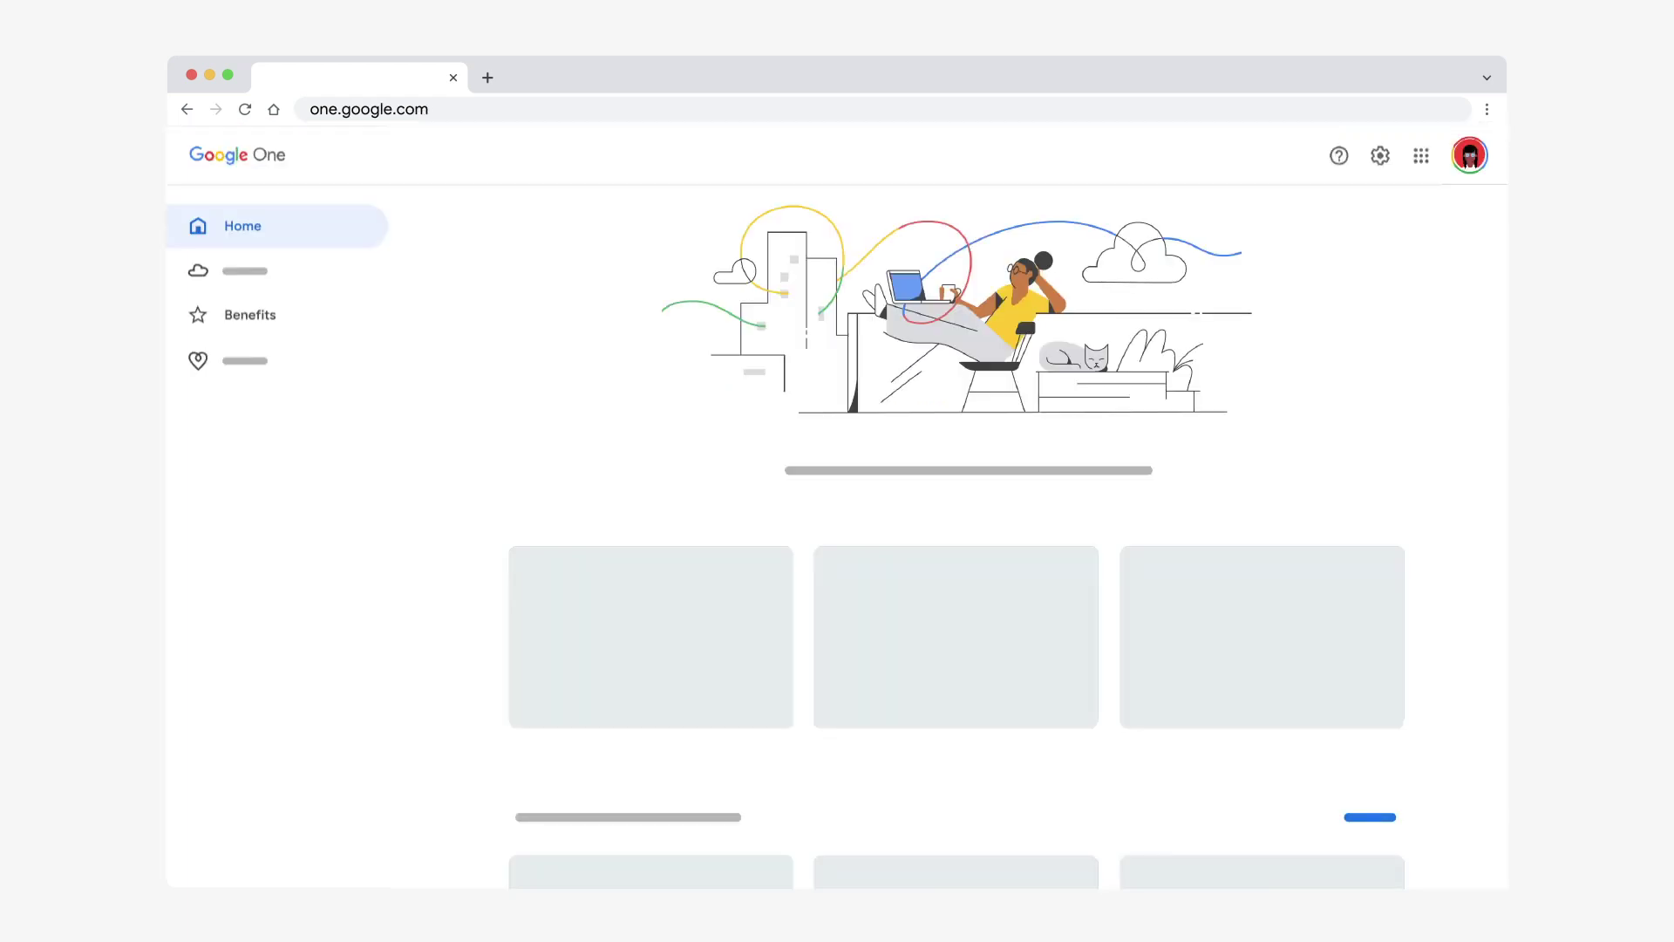
Step: Browse the member benefits page and view the Google Photos editing features benefit
left_click(262, 323)
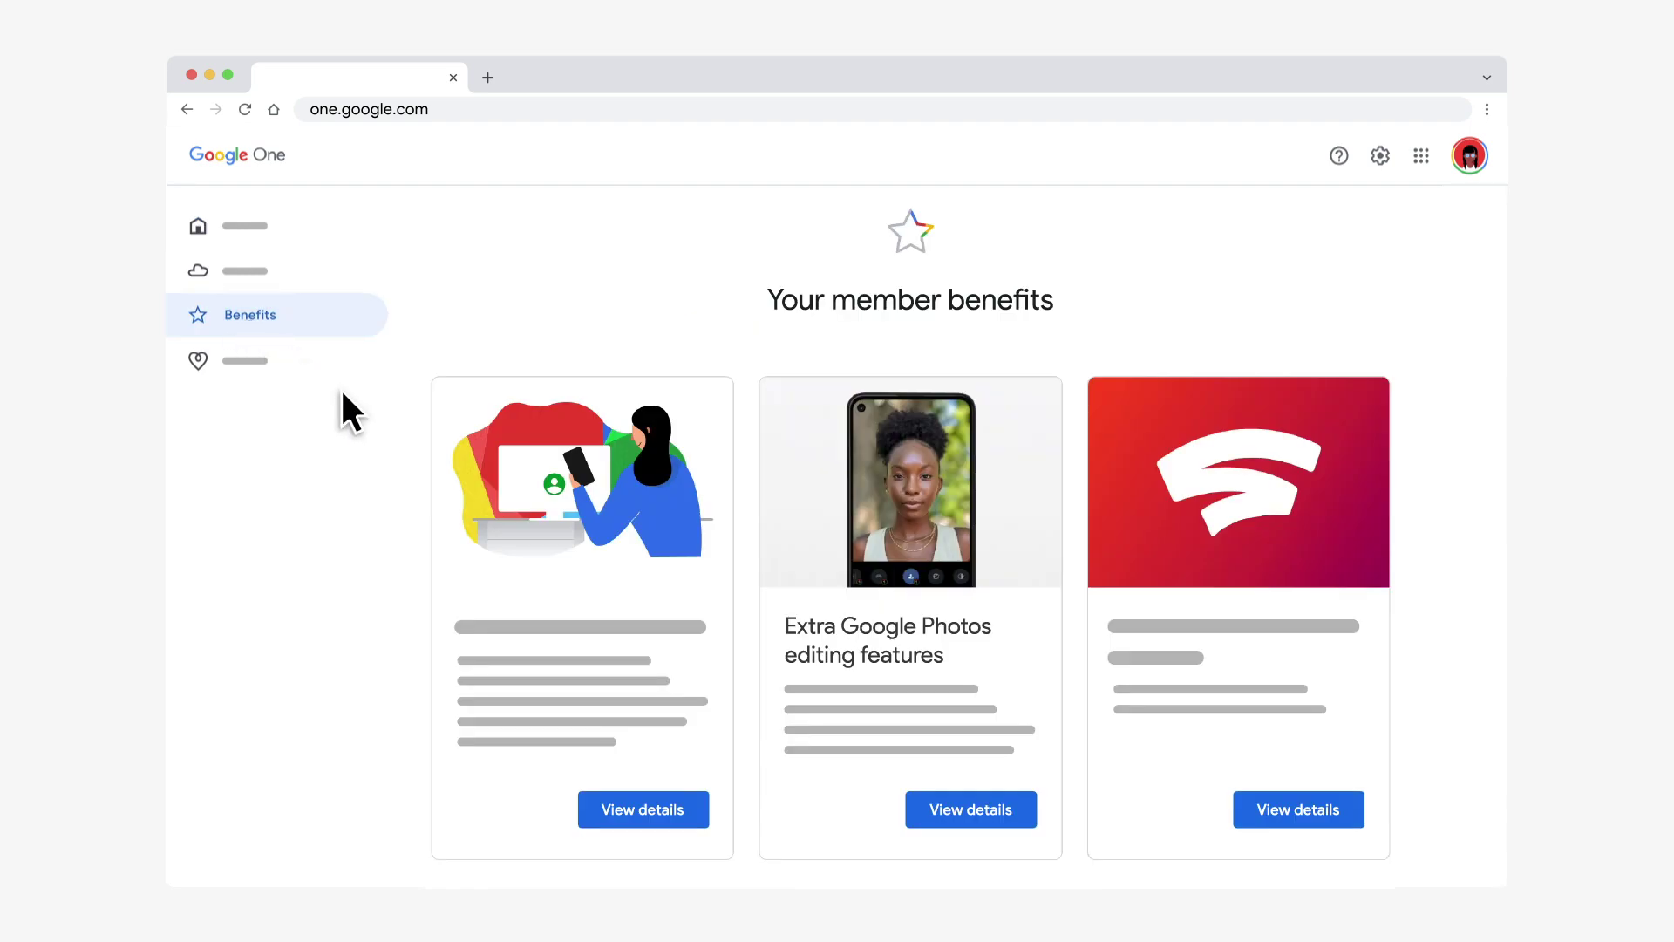
left_click(962, 816)
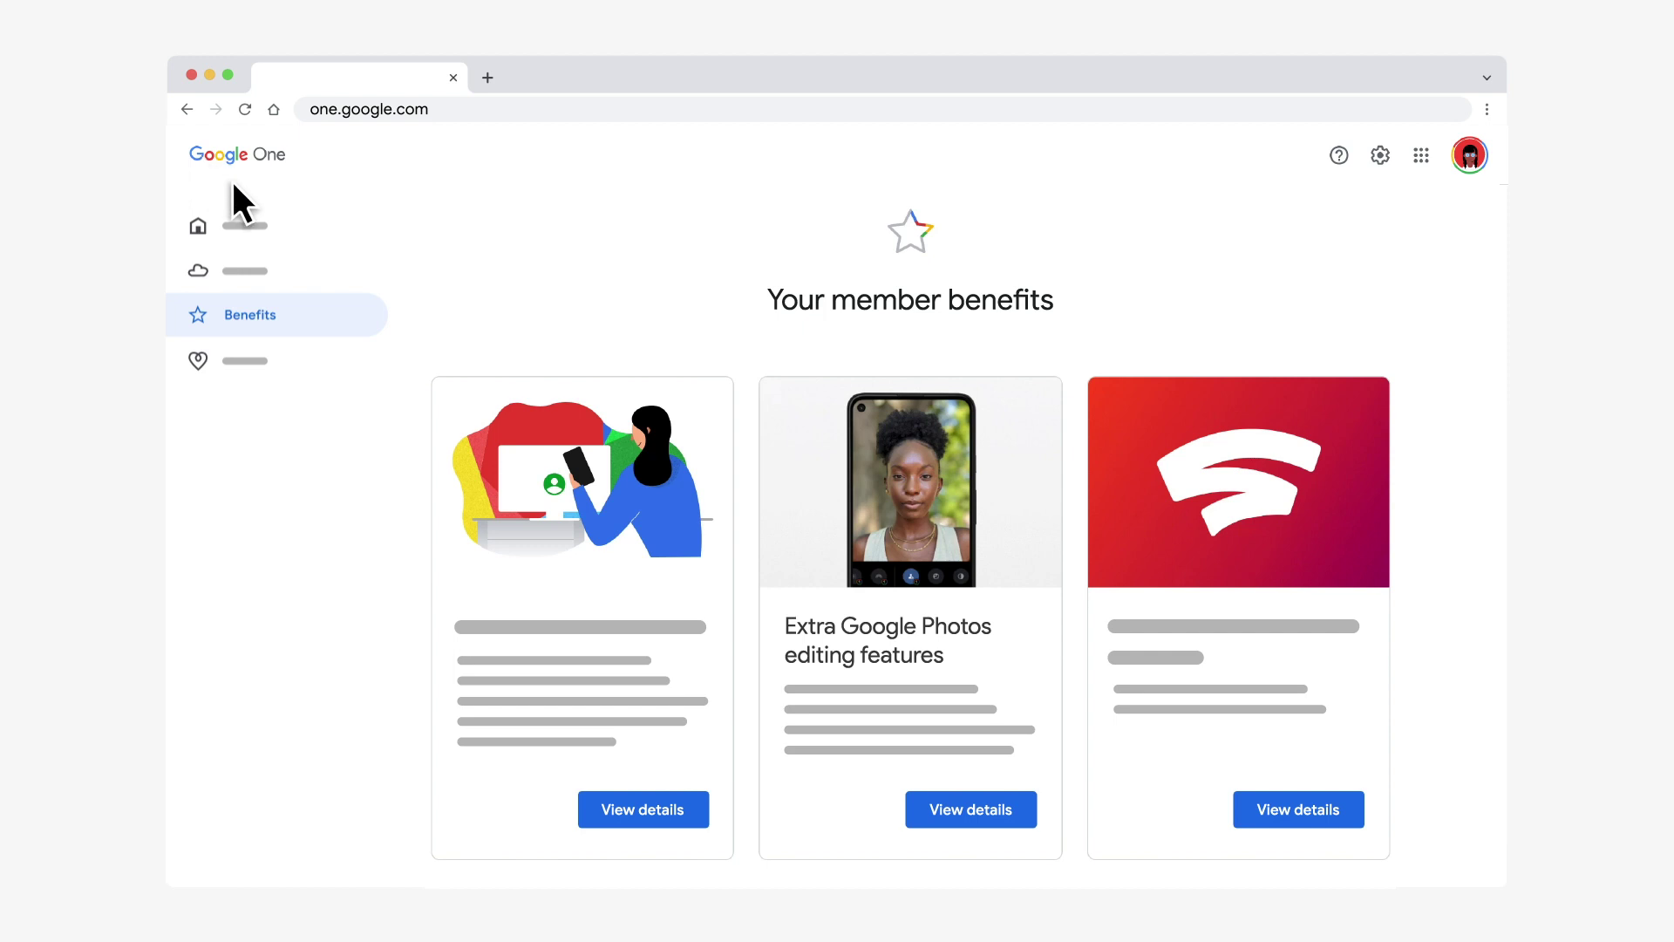
scroll(388, 293, "down", 3)
scroll(389, 292, "down", 3)
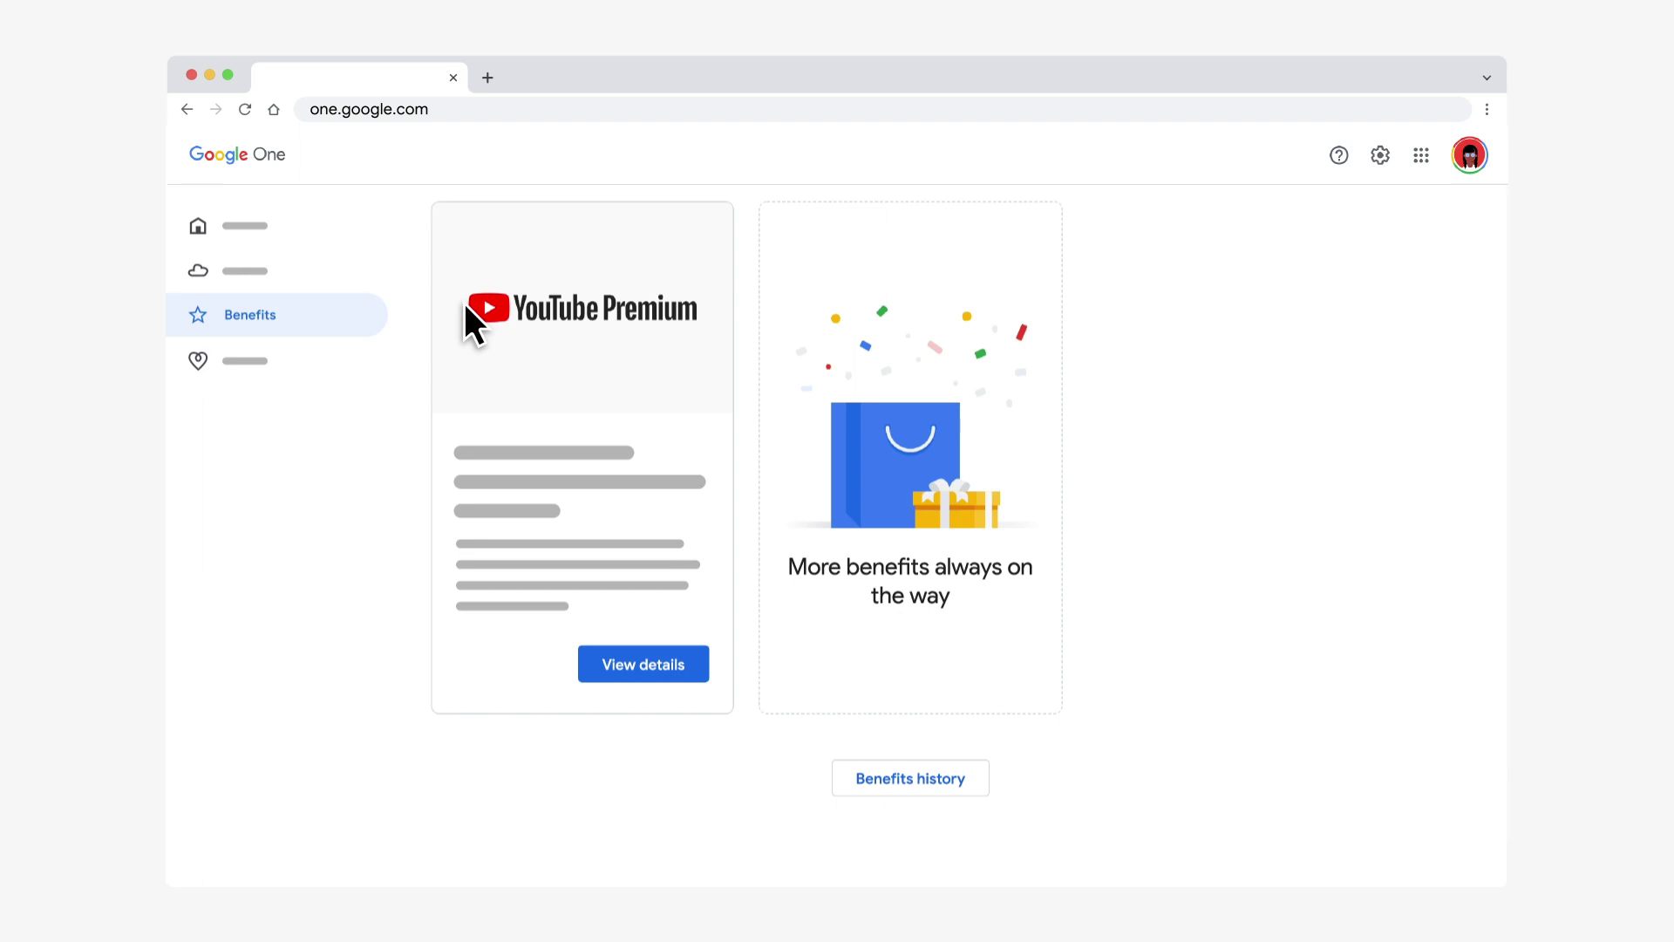
left_click(914, 785)
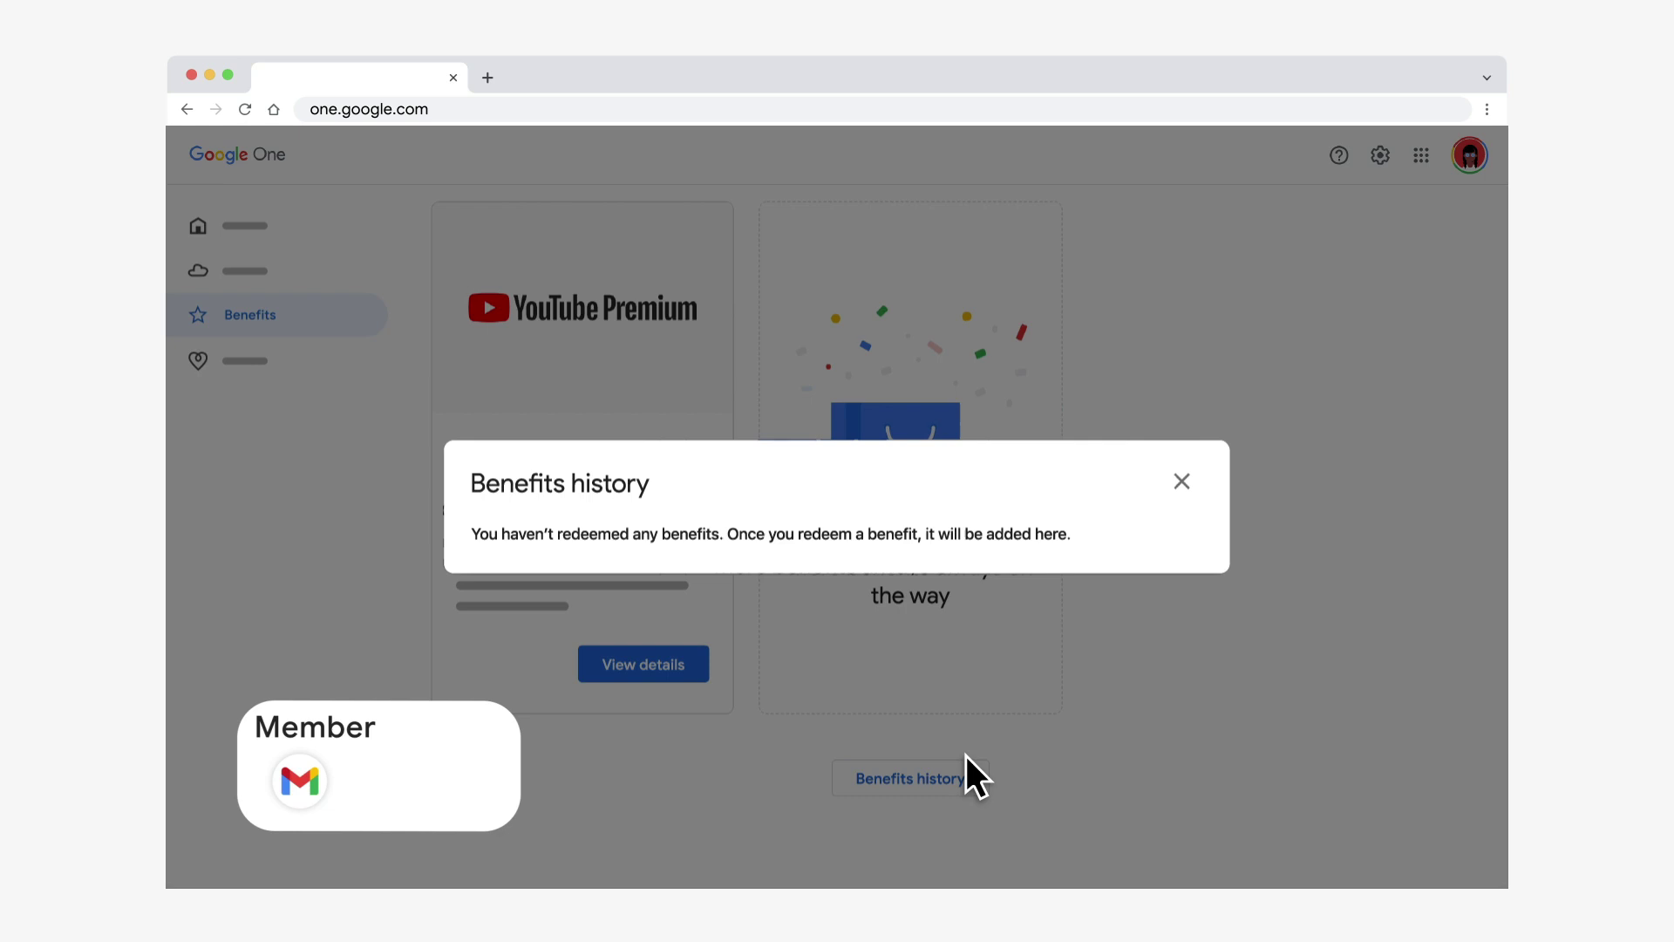
left_click(1180, 482)
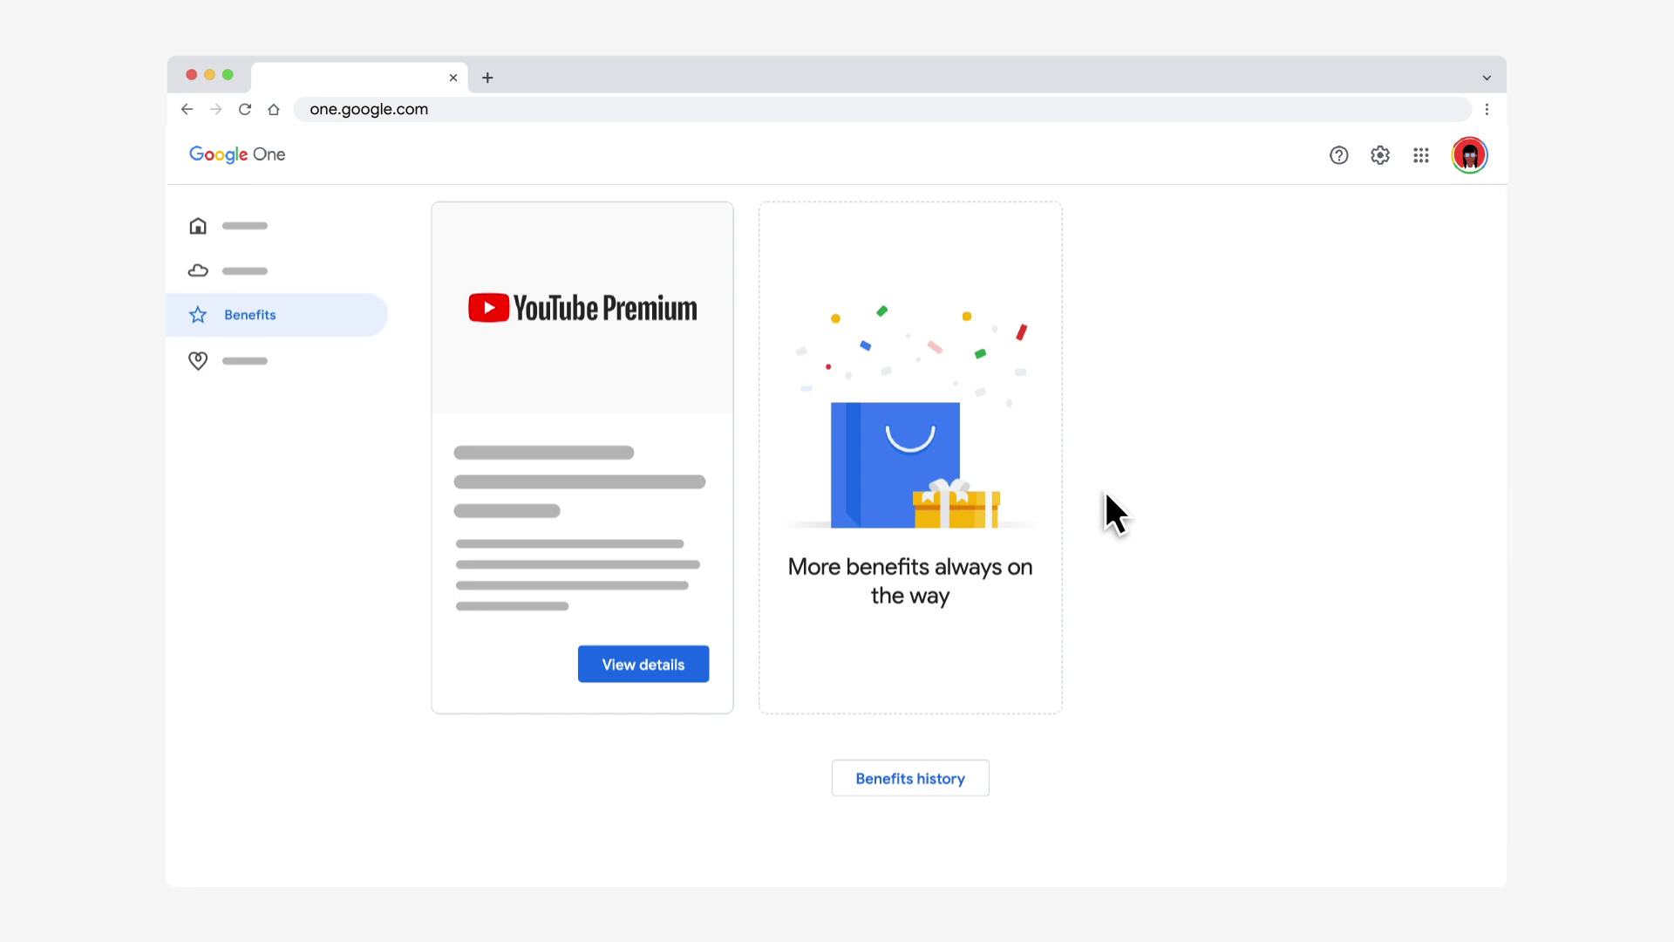
Step: In Settings, expand Manage email preferences and switch on Benefits and offers emails
left_click(1380, 159)
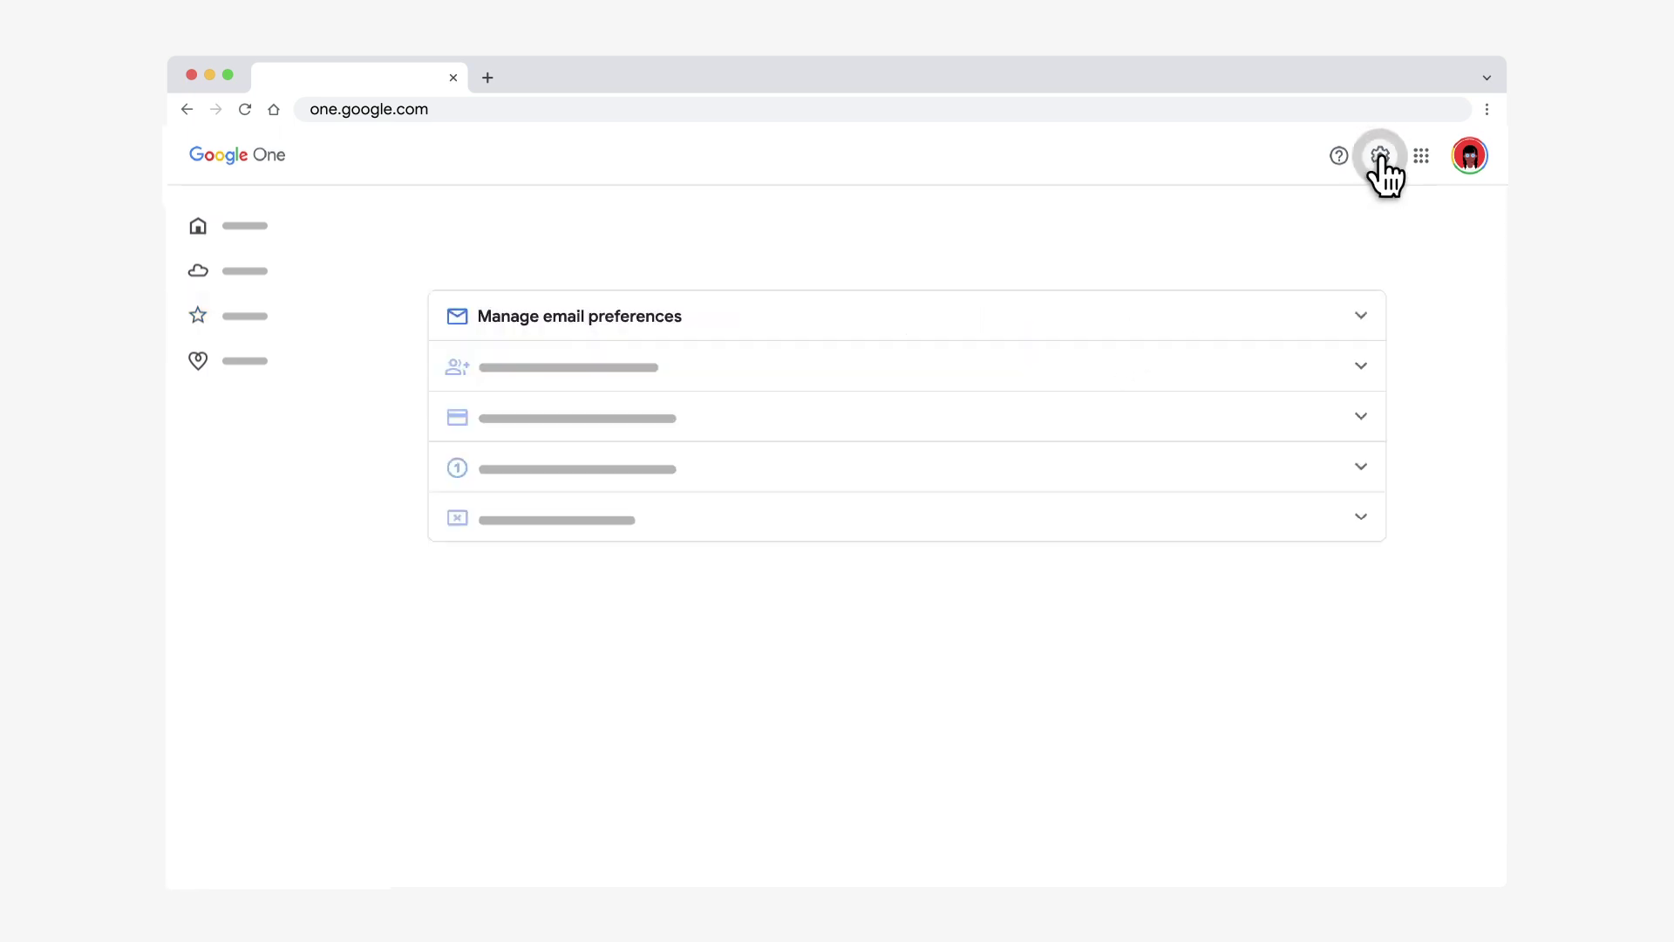
left_click(1367, 334)
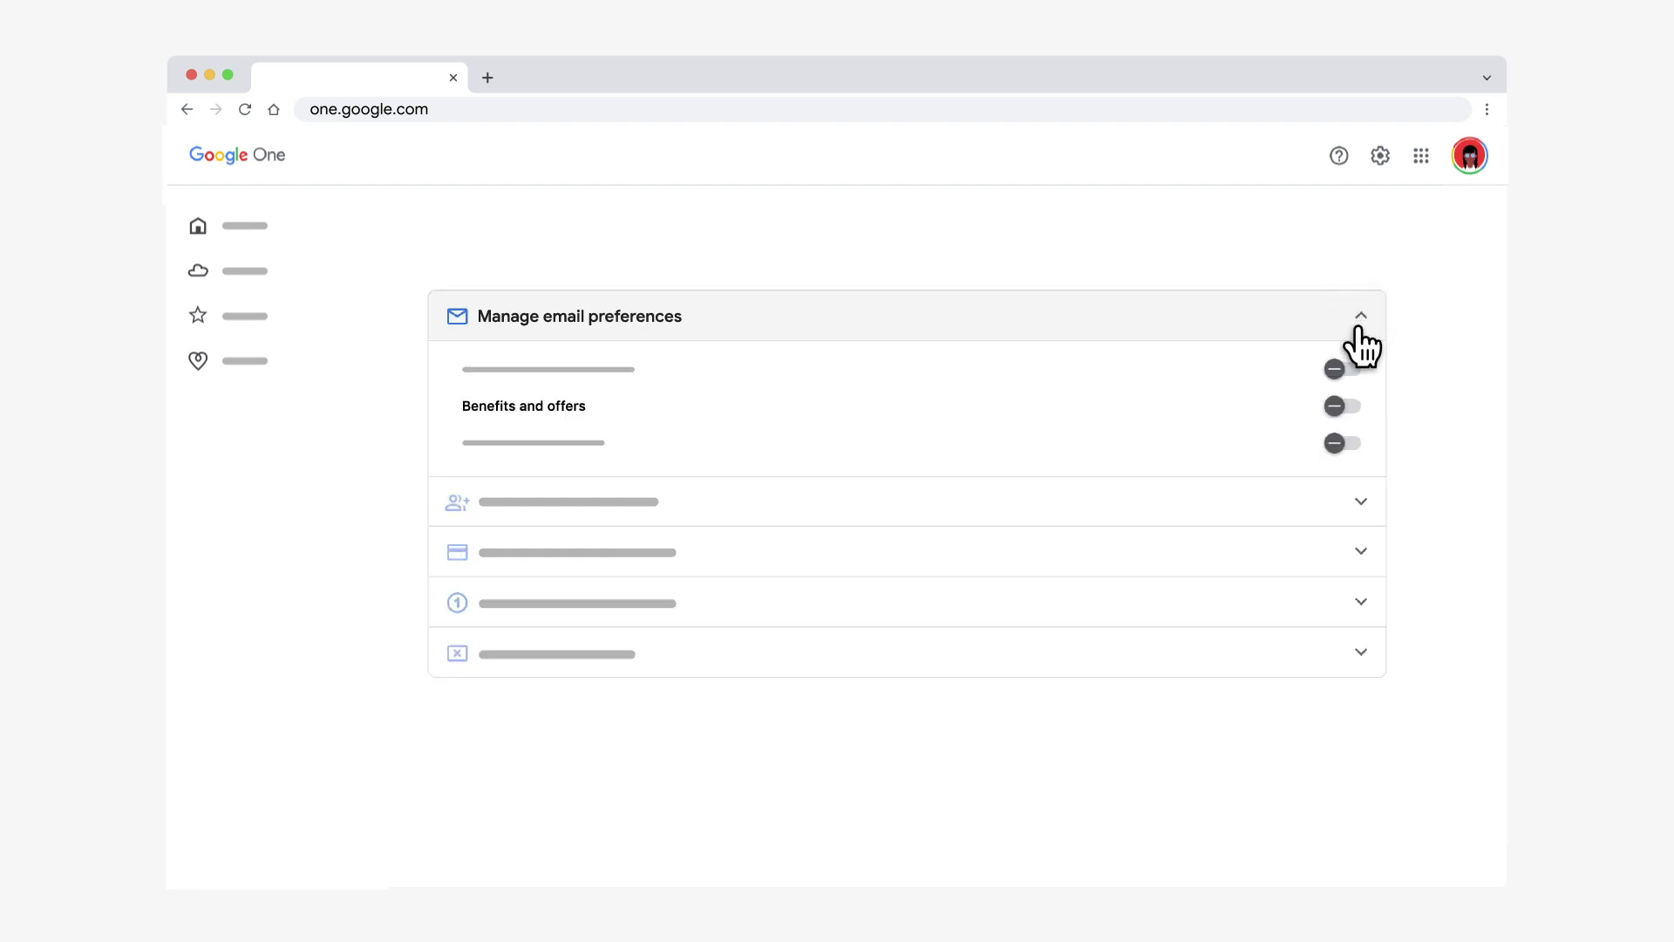
left_click(1342, 416)
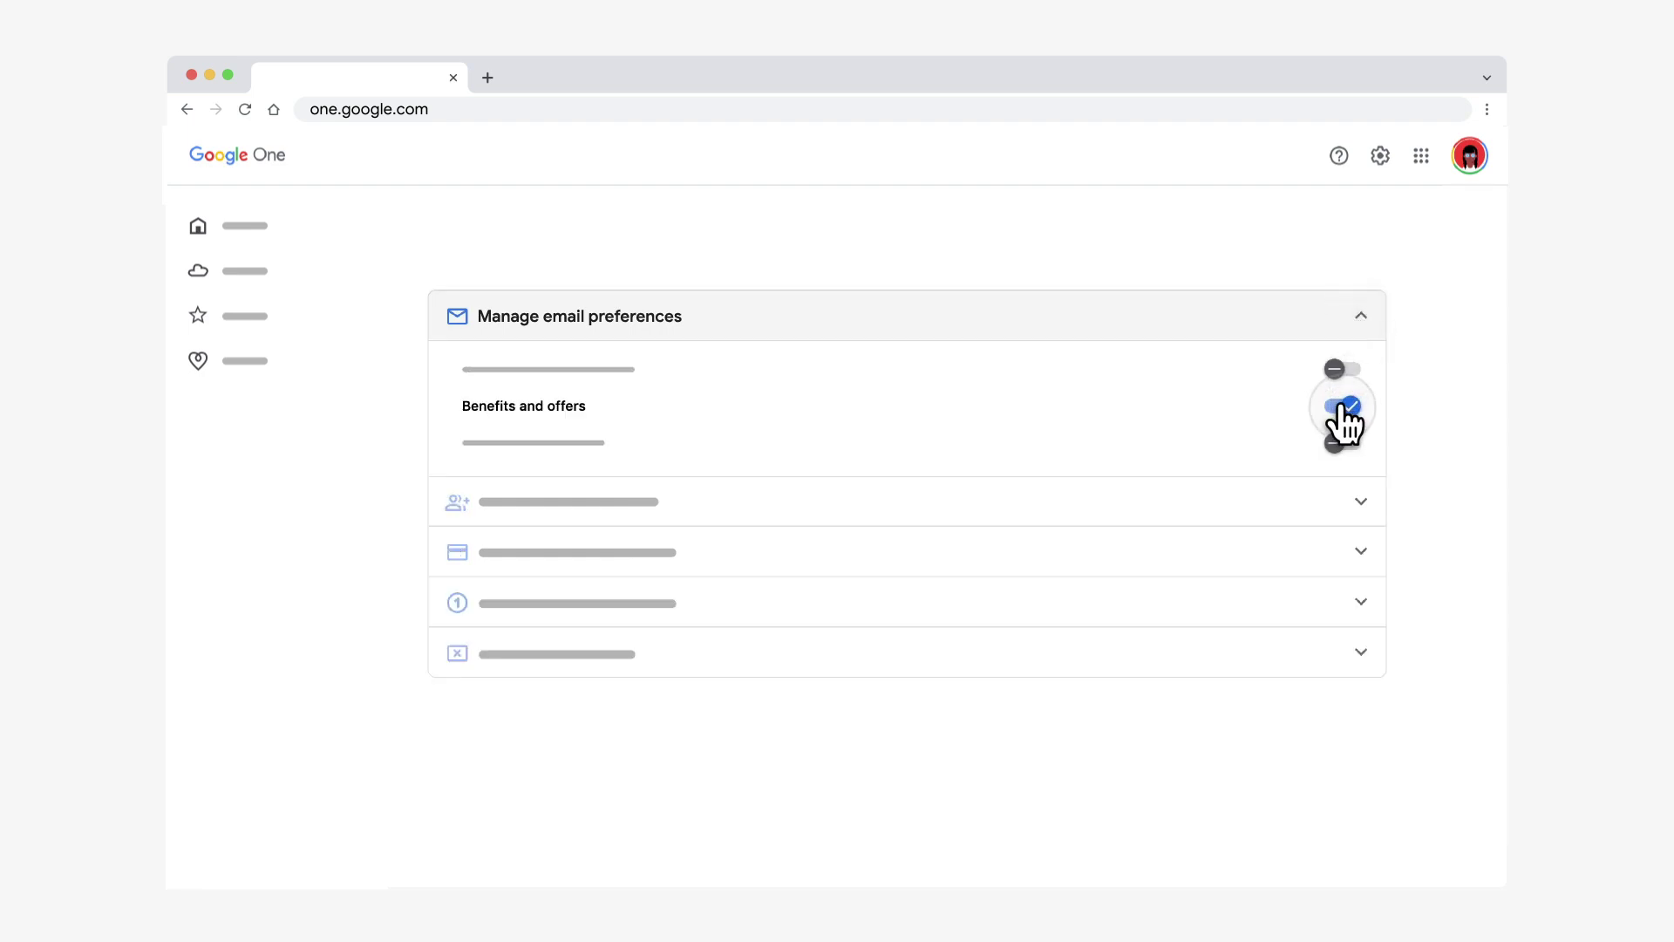